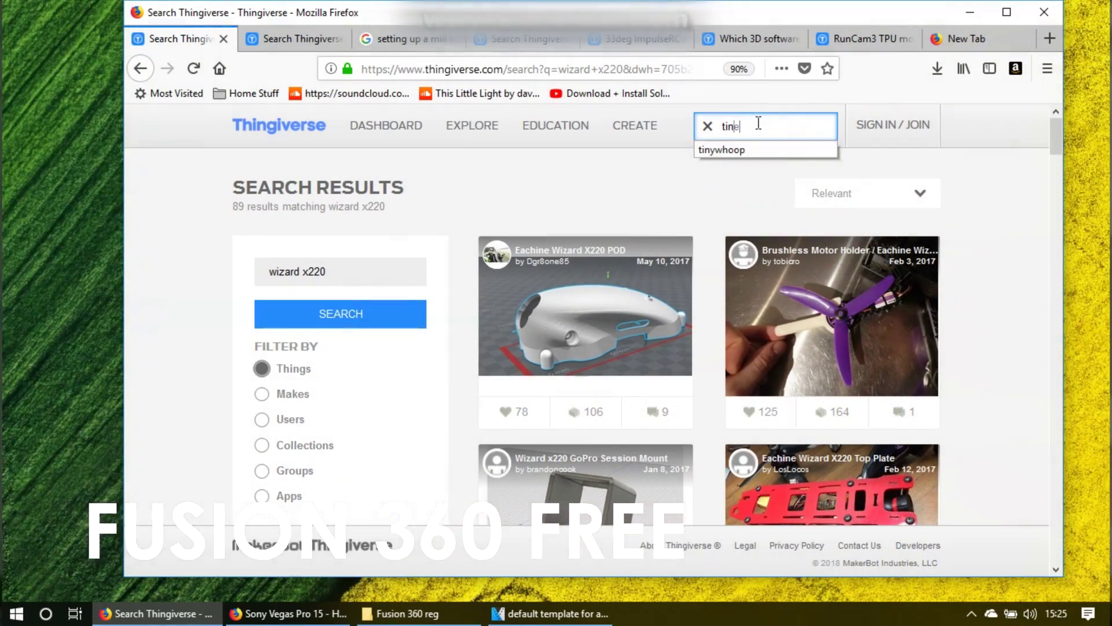
Step: Search Thingiverse for 'tinywhoop box' and open the Tiny whoop Inductrix Case result
key("BackSpace")
key("BackSpace")
type("y")
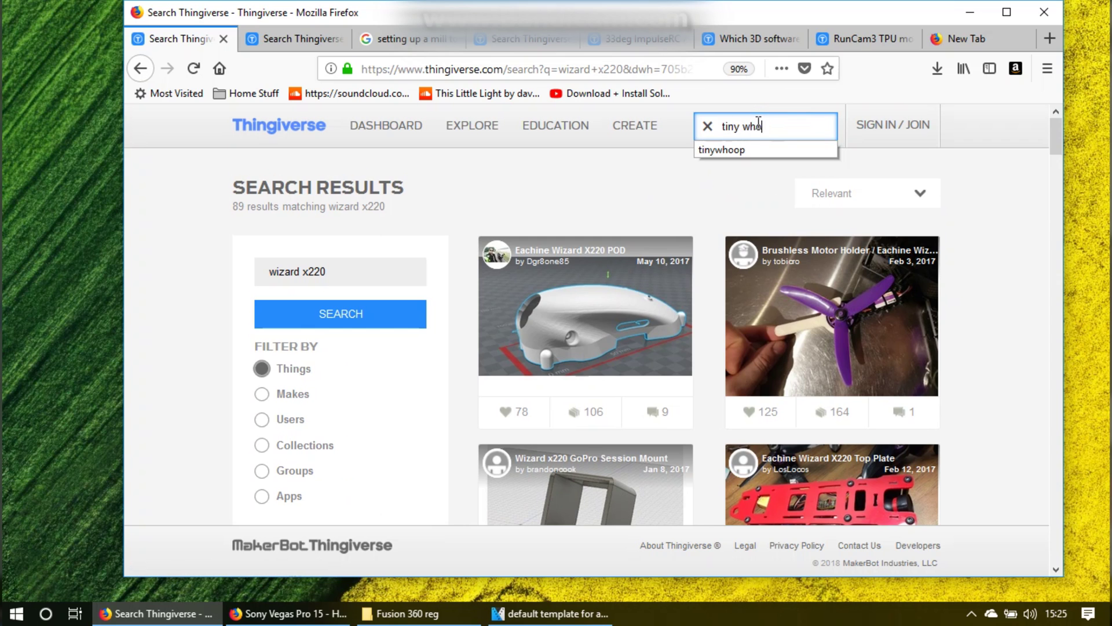
type("whoop box")
key("Return")
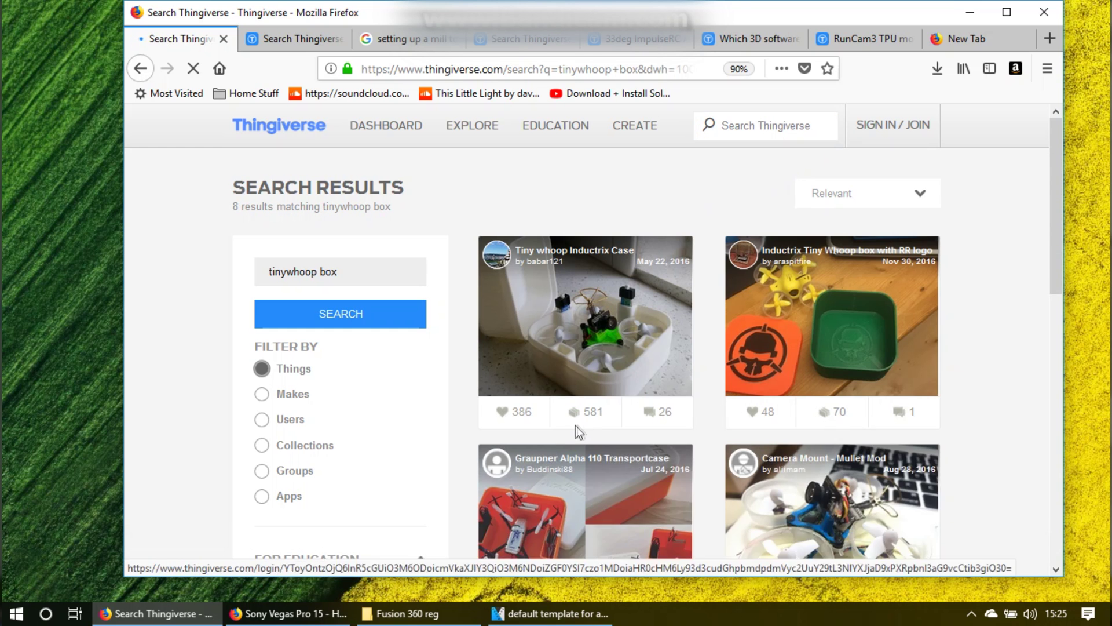
scroll(990, 393, "down", 3)
left_click(617, 255)
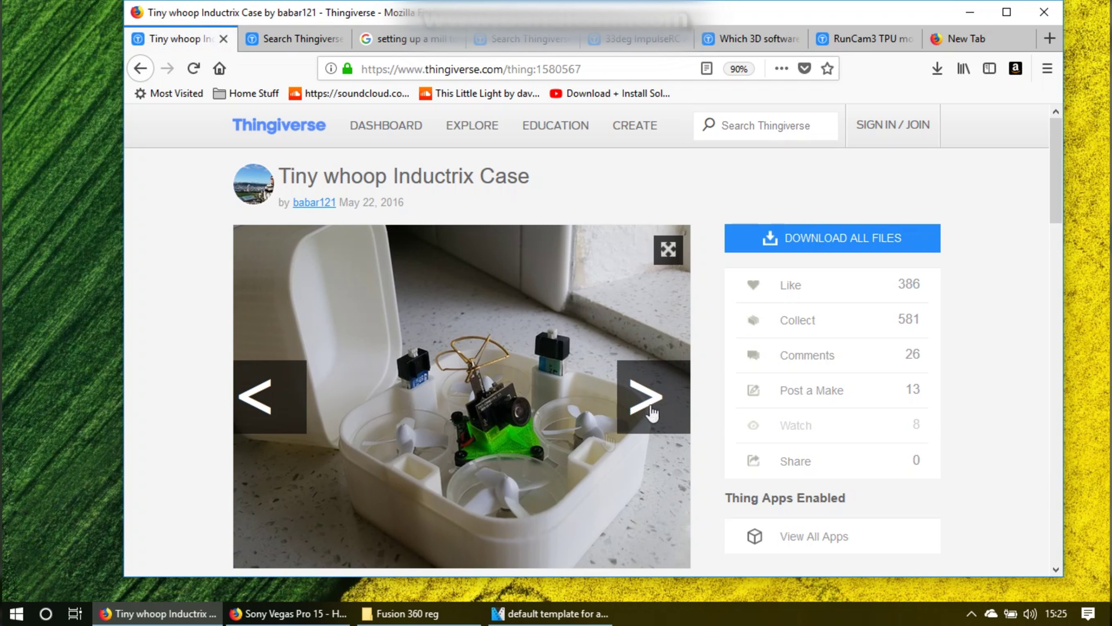
Step: Look through the case's third and fifth photos, including the blue case
scroll(641, 484, "down", 3)
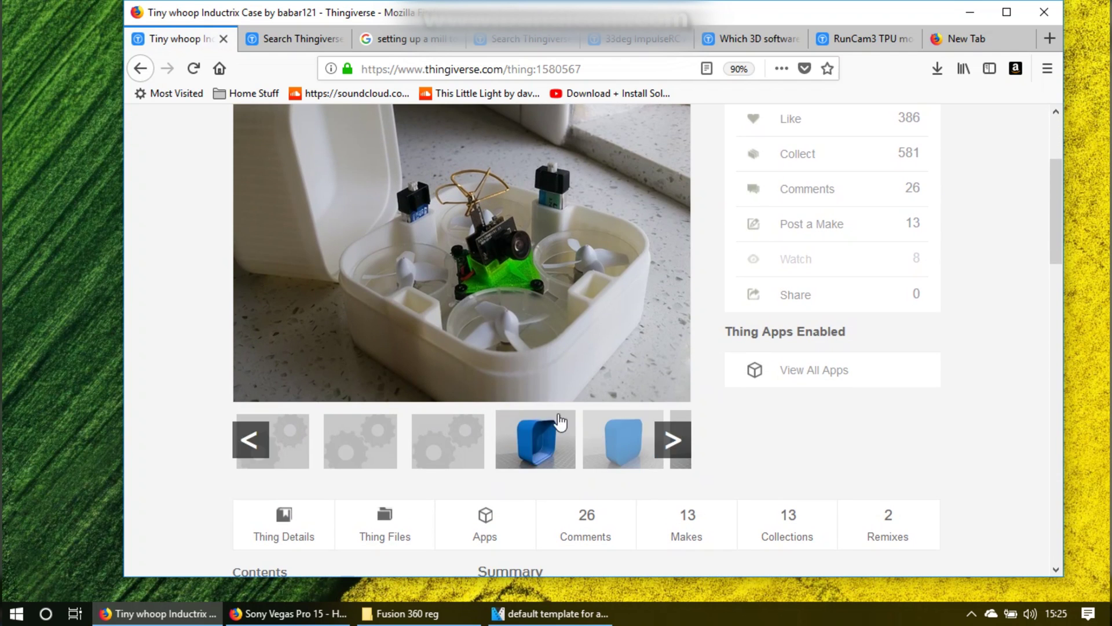
left_click(459, 437)
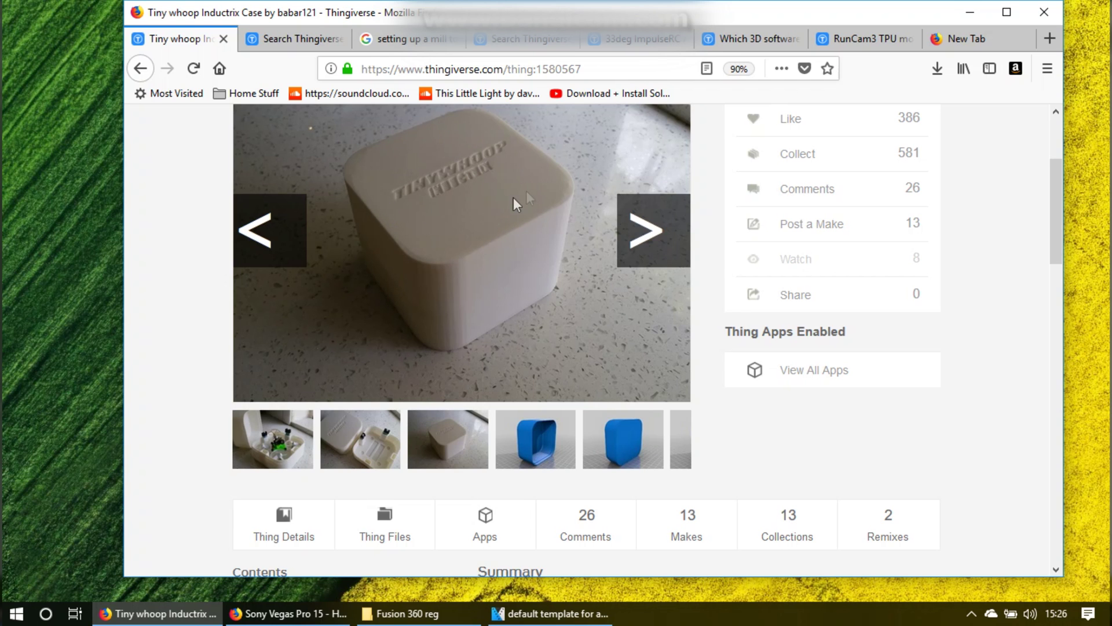
scroll(493, 279, "down", 4)
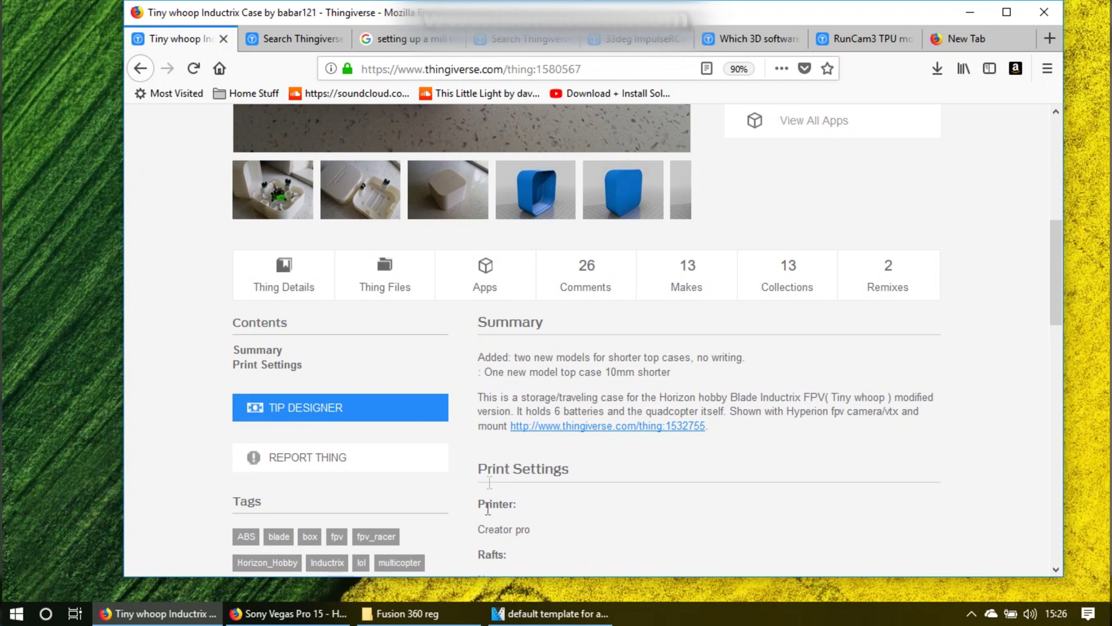
left_click(621, 197)
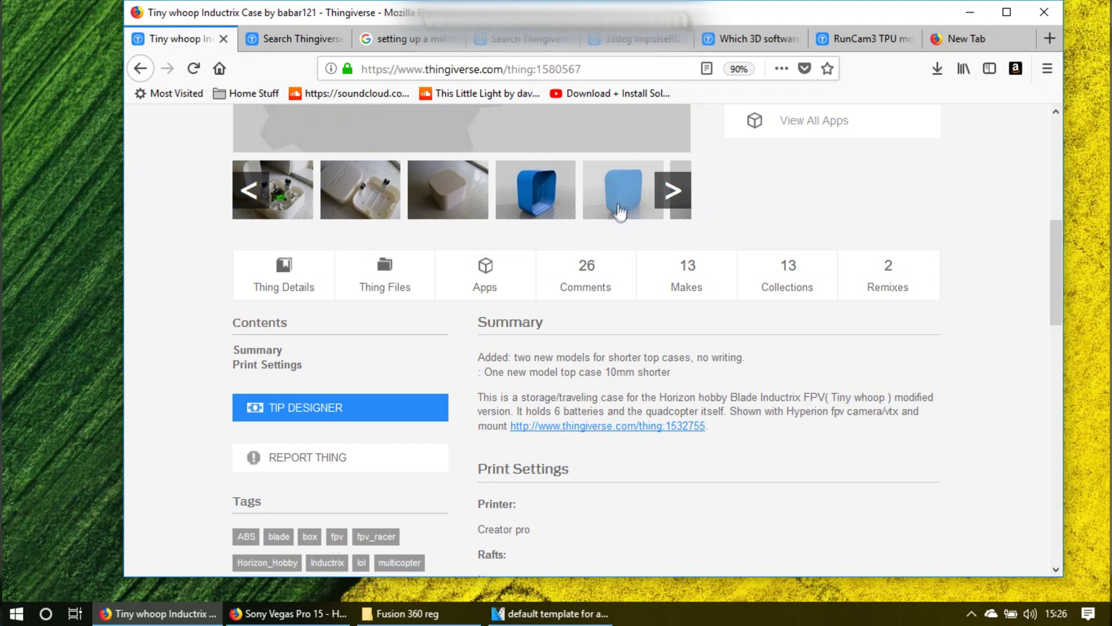
scroll(616, 316, "up", 4)
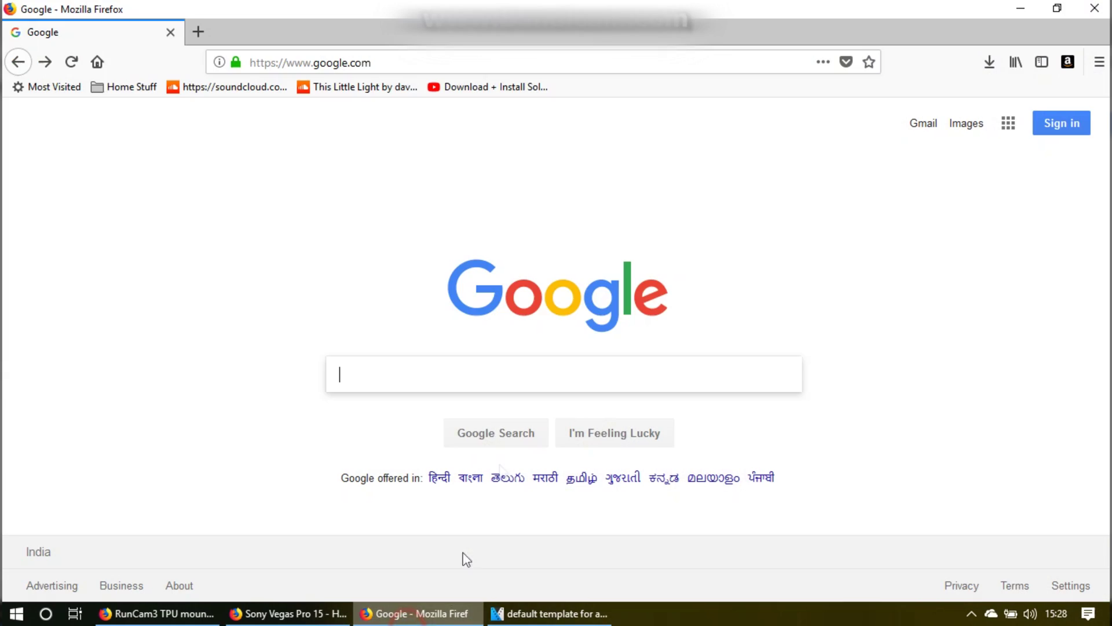
left_click(423, 369)
Step: Google 'fusion 360' and open Autodesk's free Fusion 360 page for students and educators
type("fusion 360")
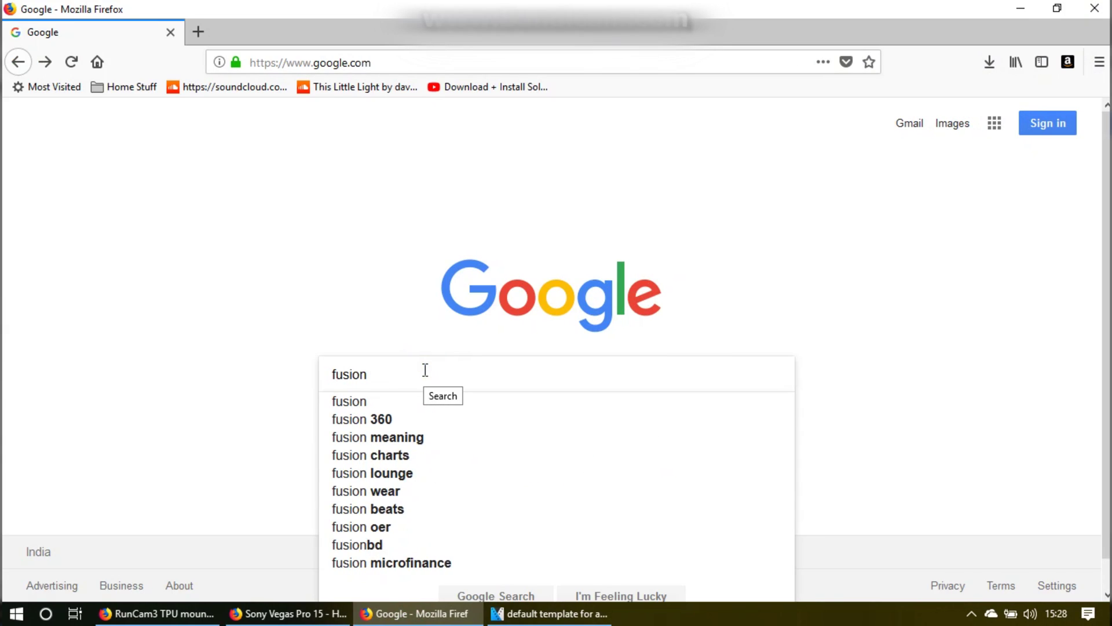
key("Return")
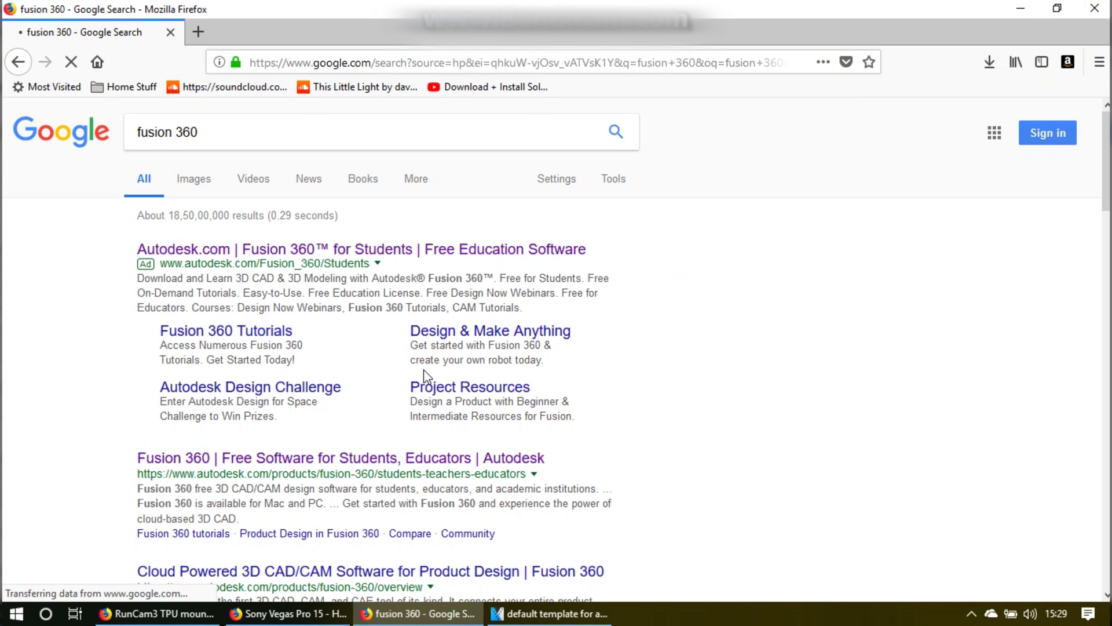
left_click(258, 456)
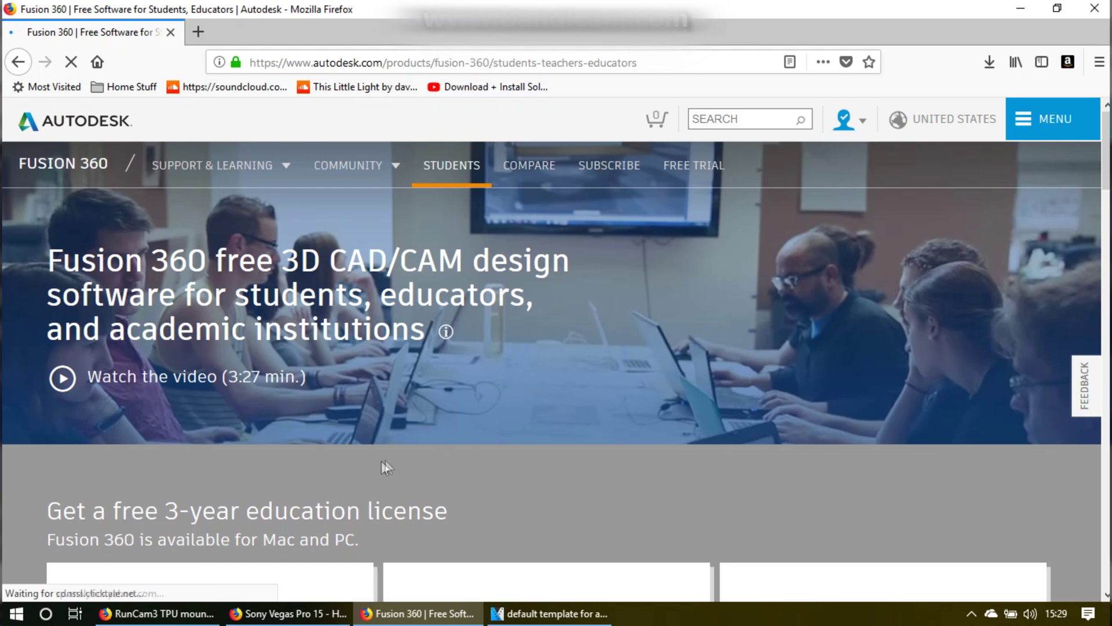
Step: Sign out of the Autodesk account and scroll down to the free education license steps
left_click(867, 120)
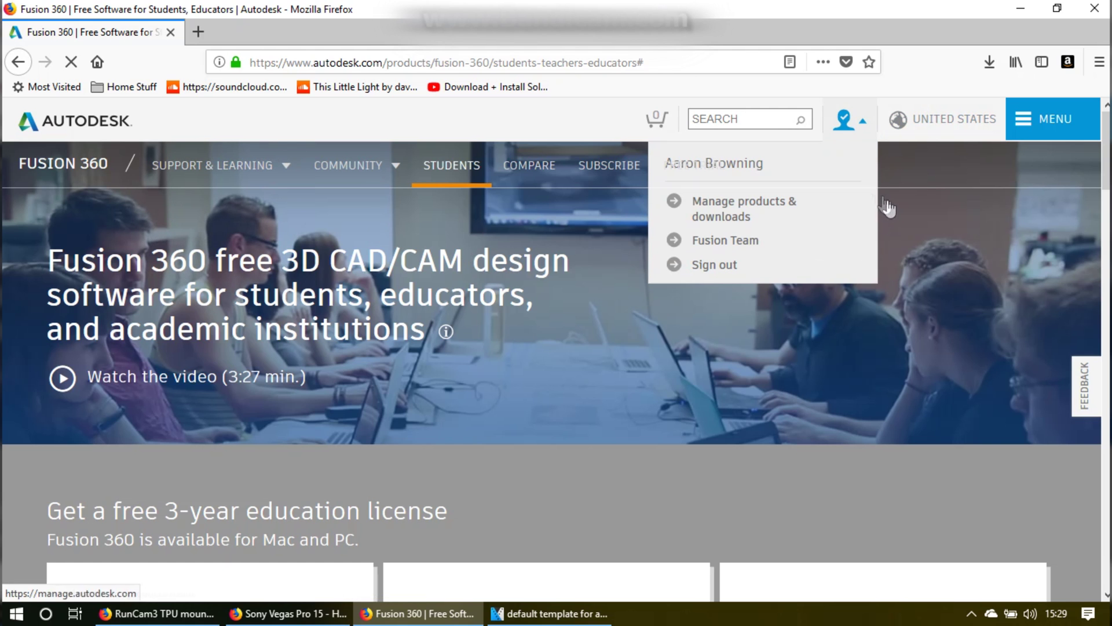
left_click(714, 267)
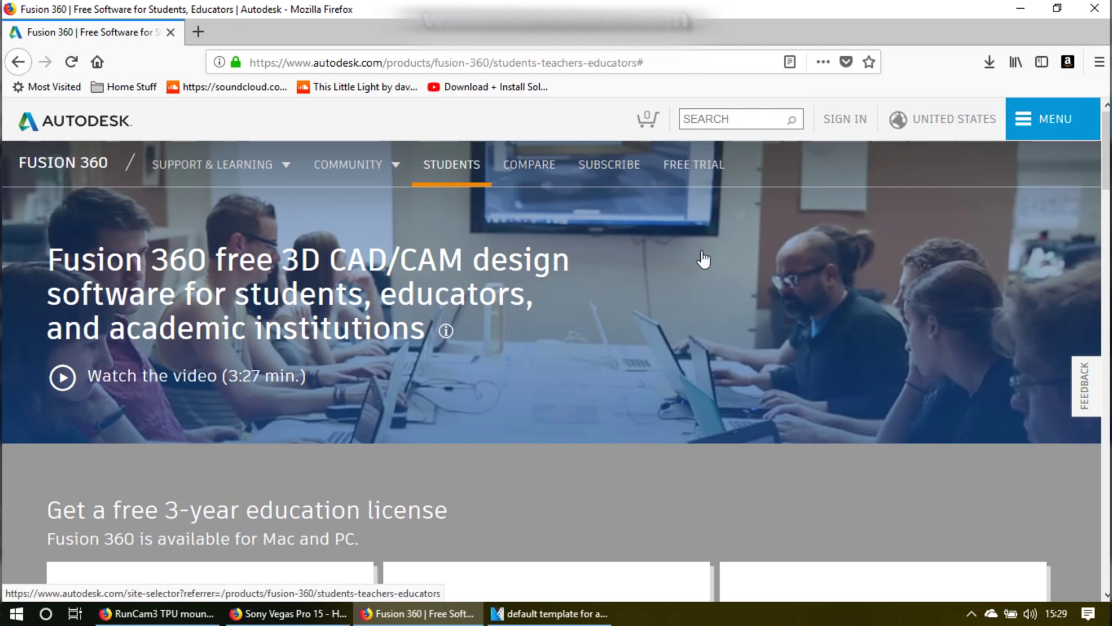
scroll(776, 382, "down", 5)
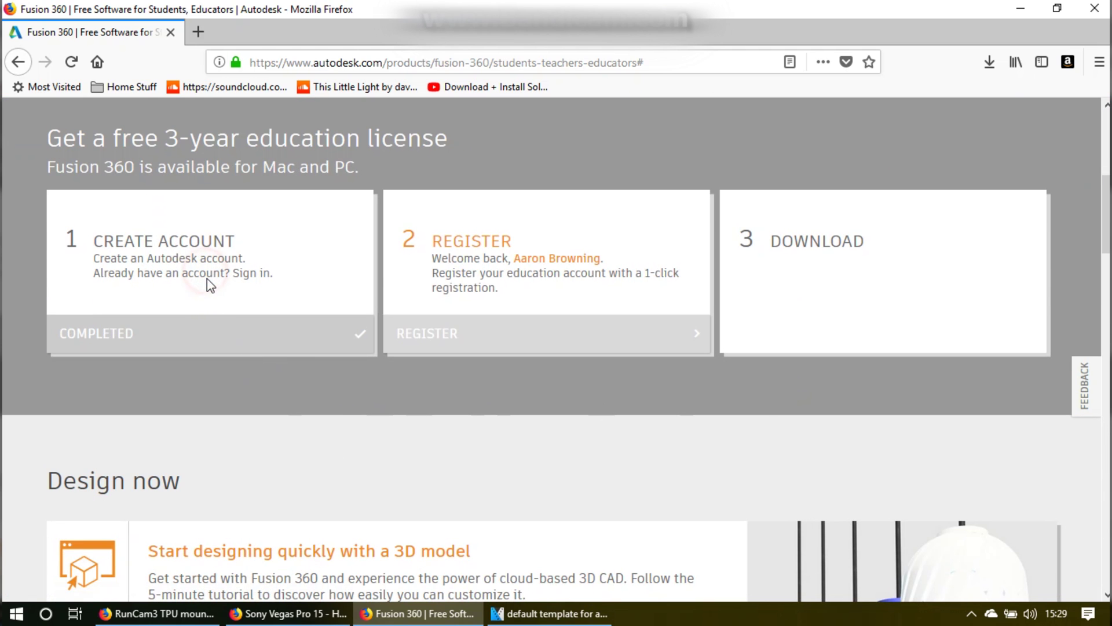
left_click(118, 341)
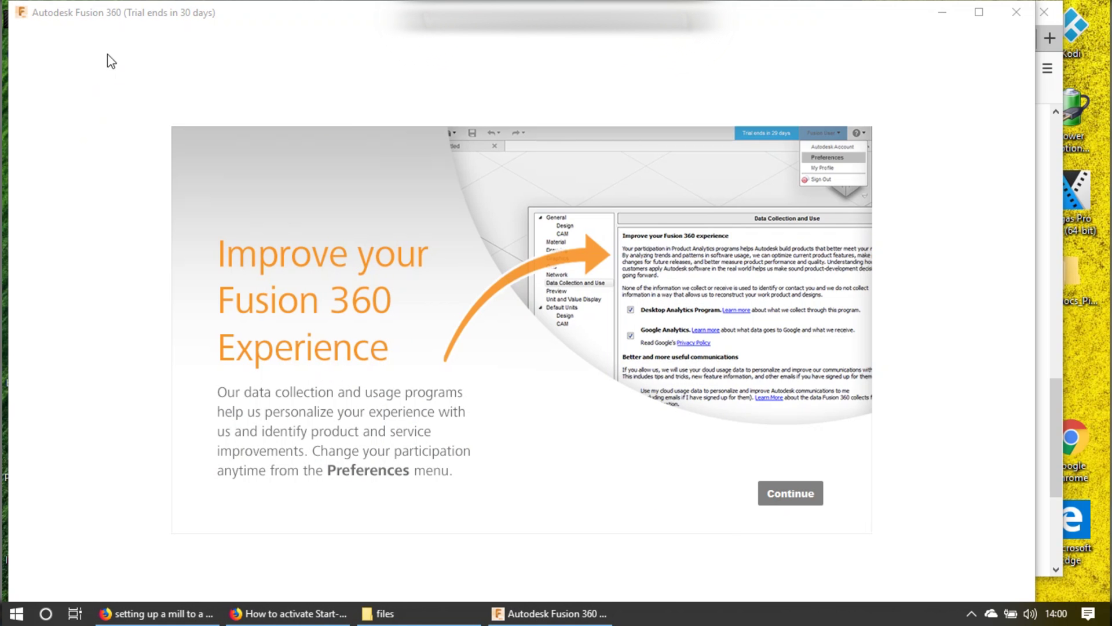
Step: Dismiss Fusion 360's data-collection welcome screen to continue into the 30-day trial
left_click(25, 12)
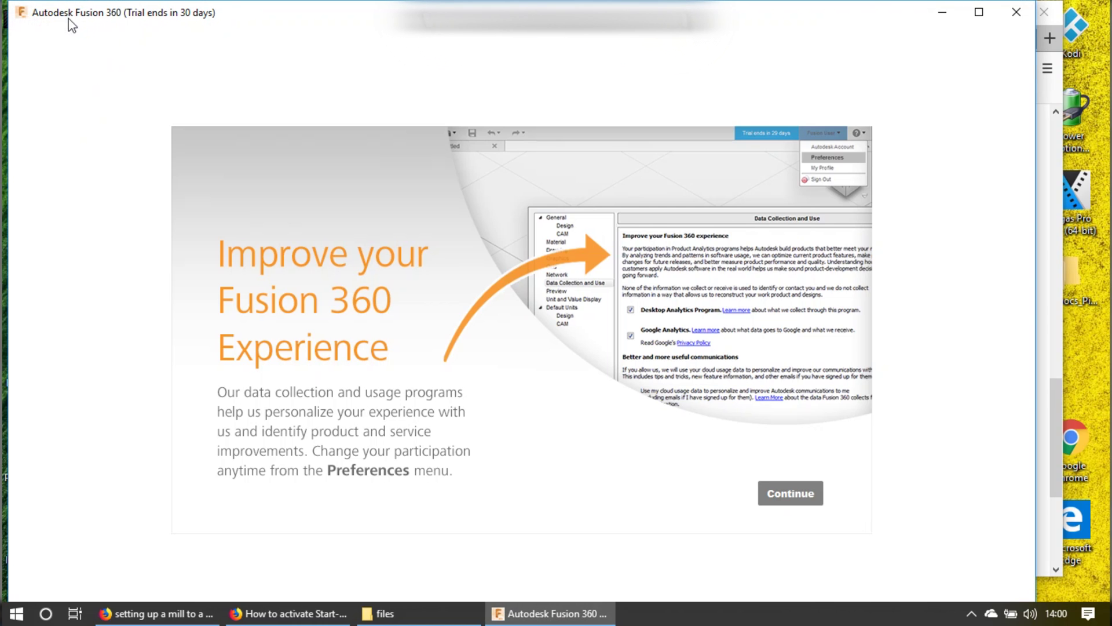
left_click(792, 496)
left_click(793, 499)
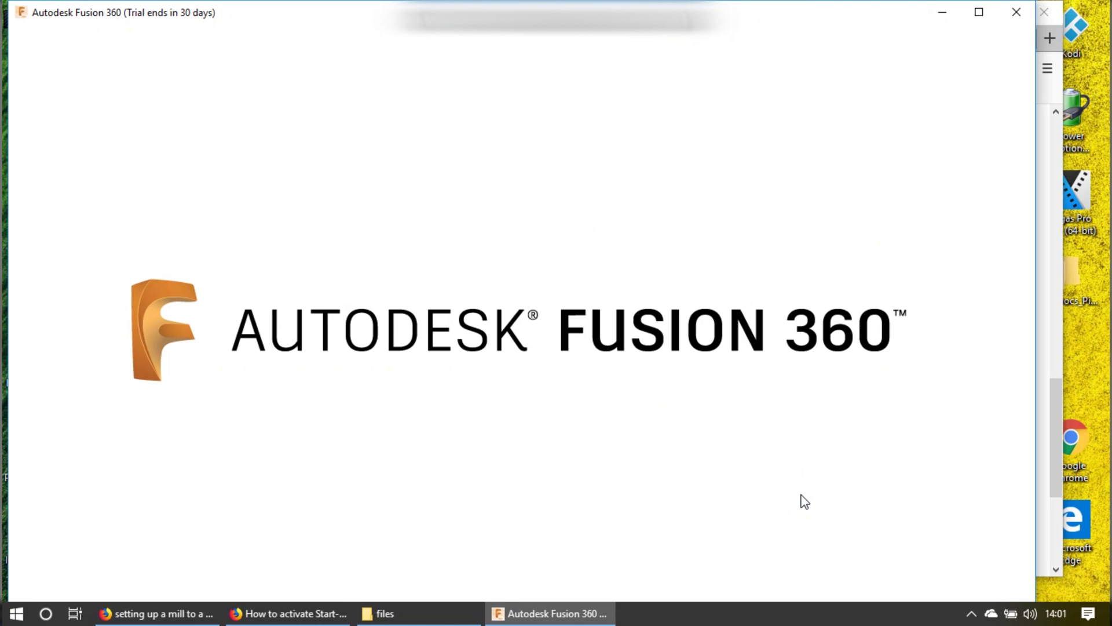
Step: Minimize the web browser and maximize the Fusion 360 window
left_click(1057, 30)
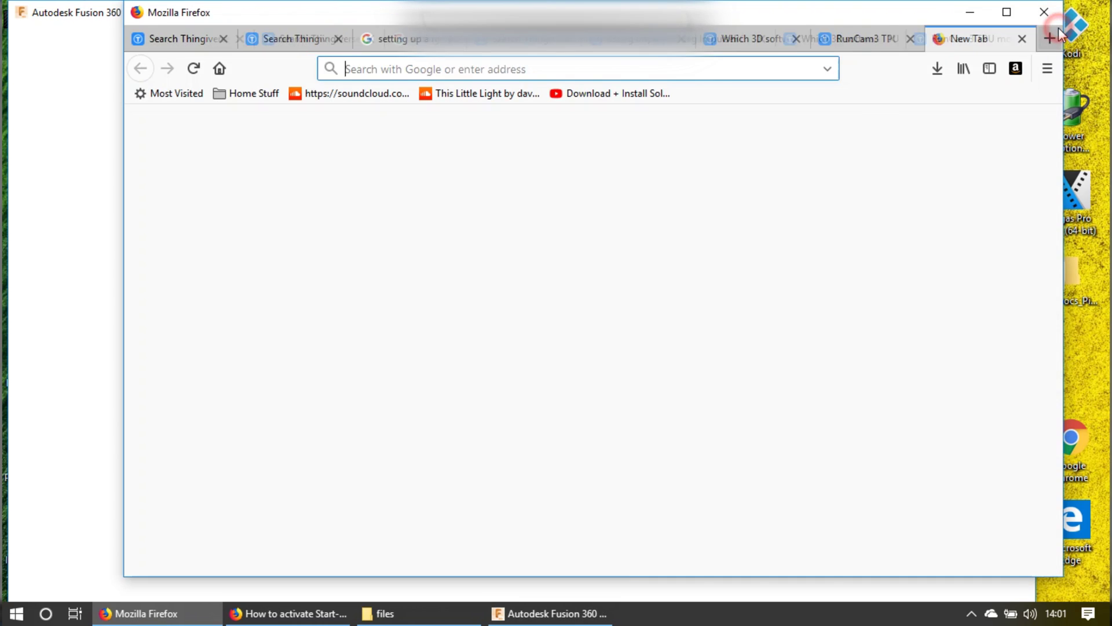
left_click(969, 12)
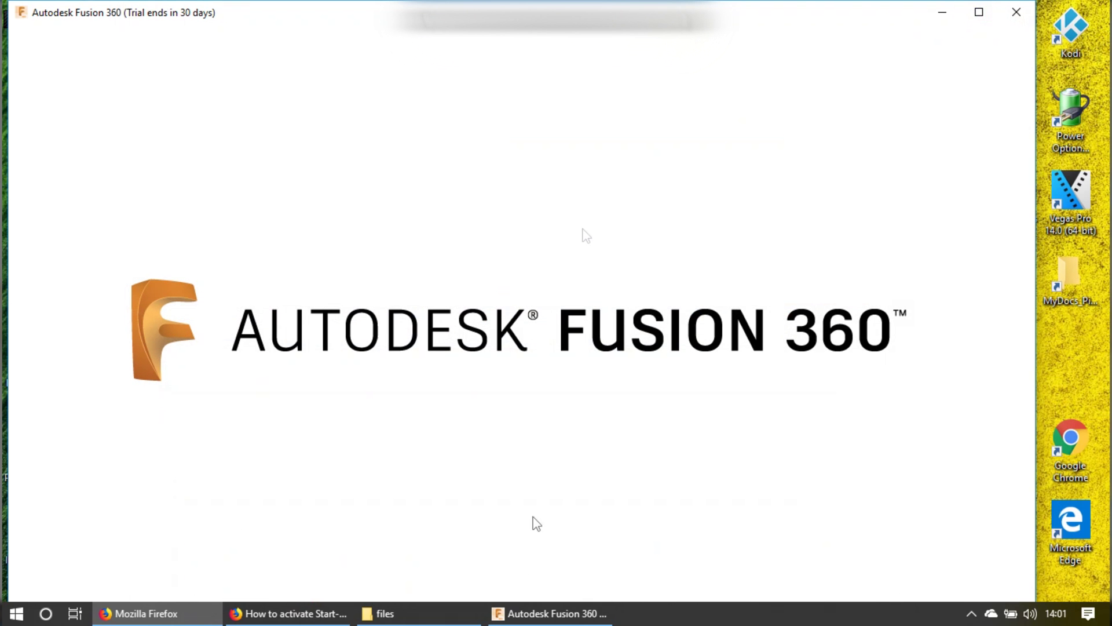
left_click(819, 4)
double_click(804, 14)
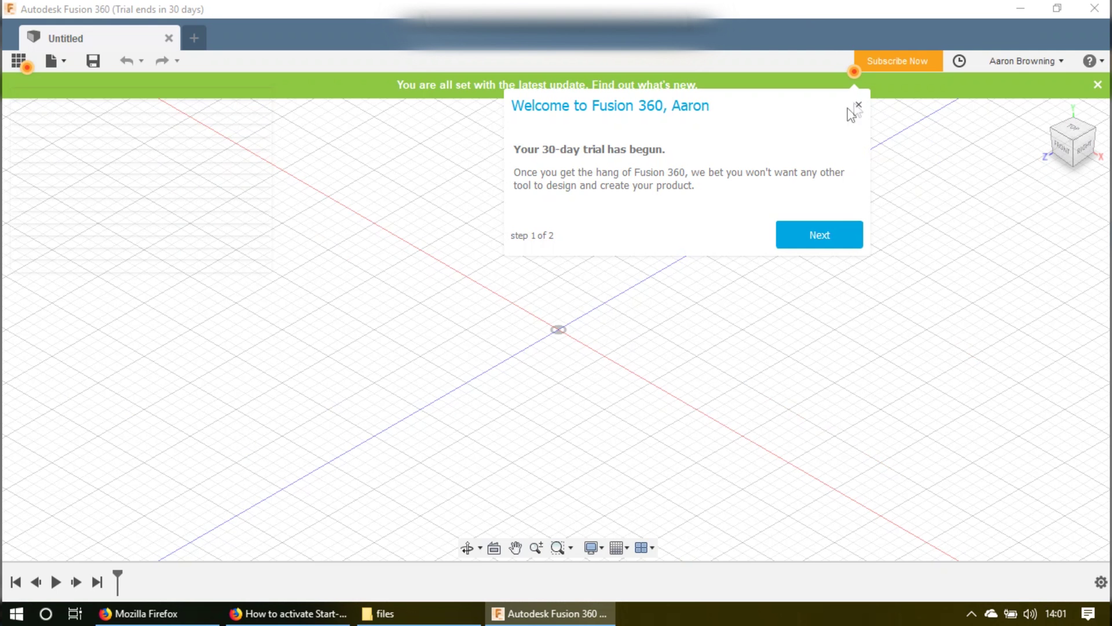
Step: Close the trial welcome message and open Subscribe Now, showing 30 days remaining
left_click(858, 104)
left_click(858, 110)
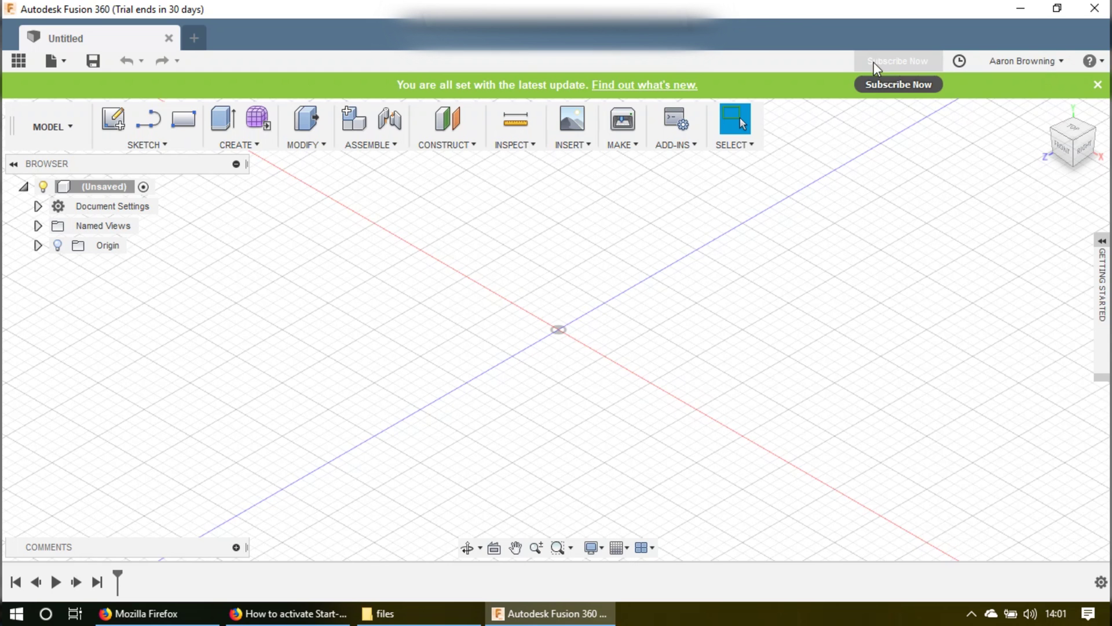
left_click(888, 60)
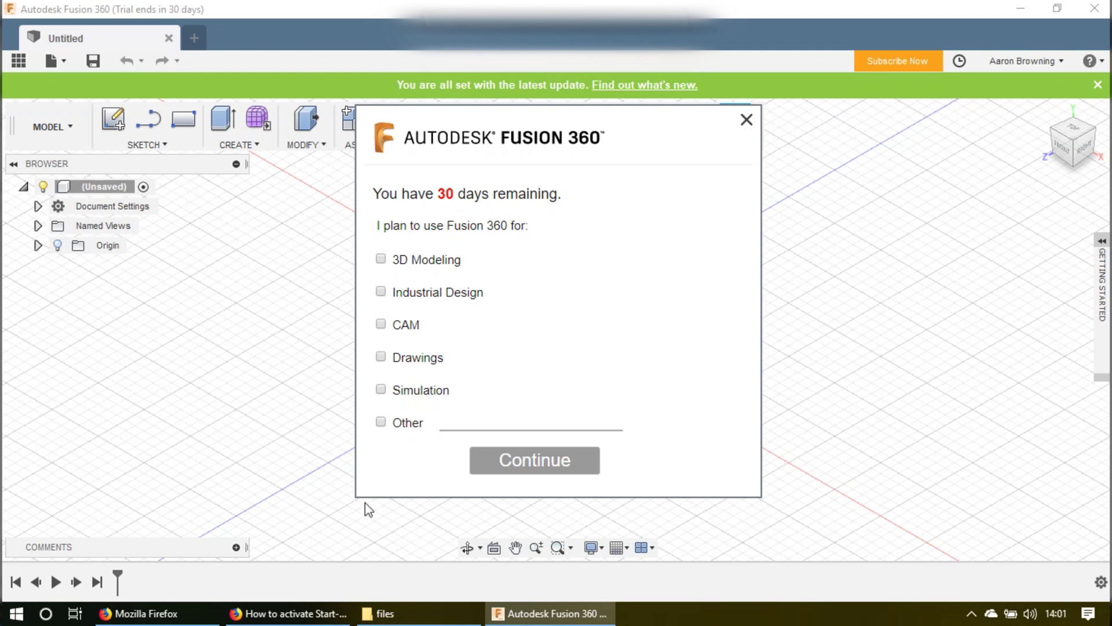
Step: Choose 3D Modeling as the planned use and check whether you qualify for free use
left_click(381, 259)
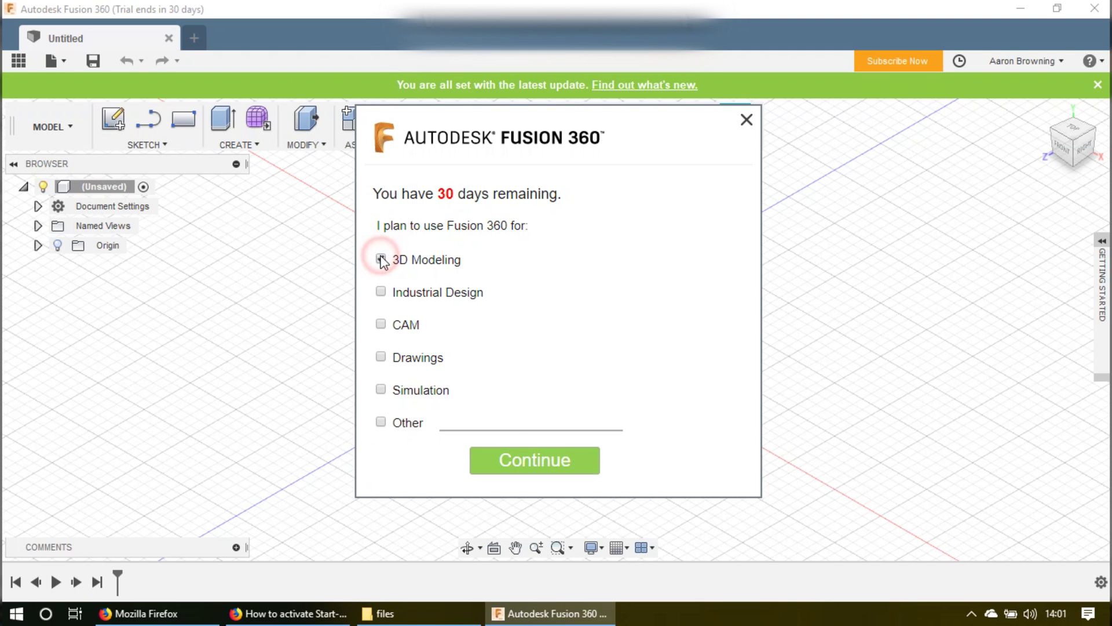
left_click(520, 458)
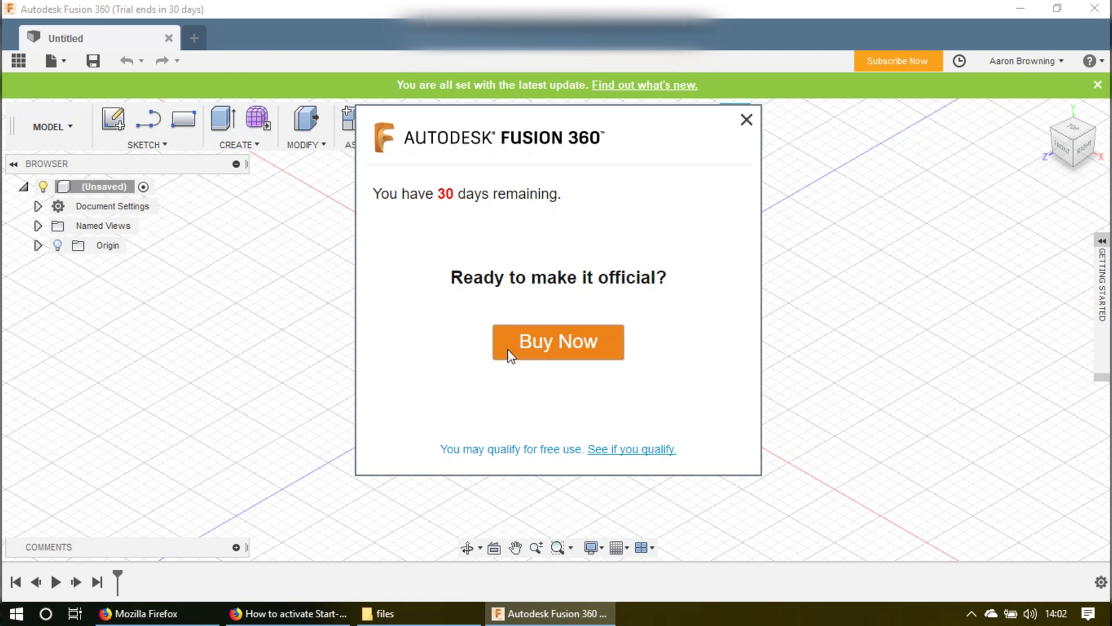
left_click(633, 459)
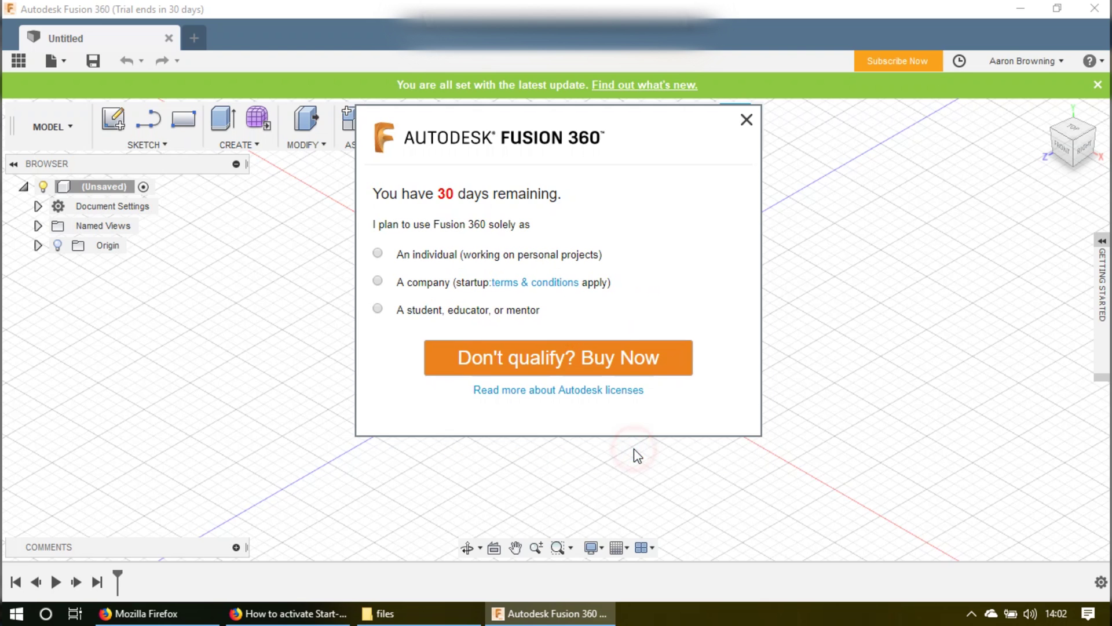
Step: Certify individual non-commercial use, accept the terms, and start Fusion 360 under the personal licence
left_click(377, 253)
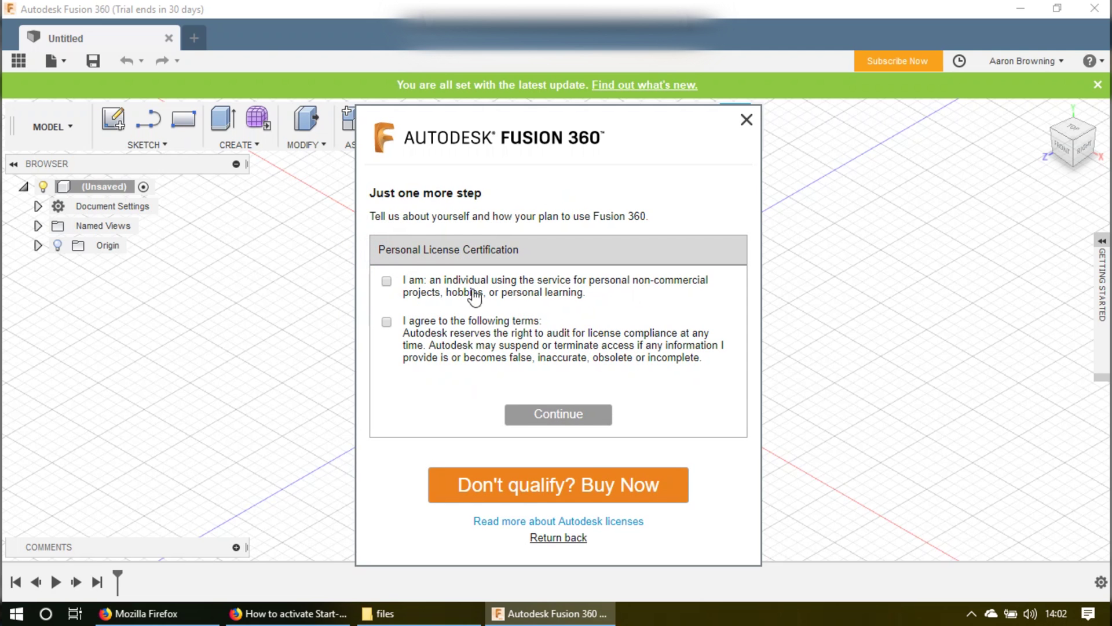
left_click(387, 282)
left_click(386, 321)
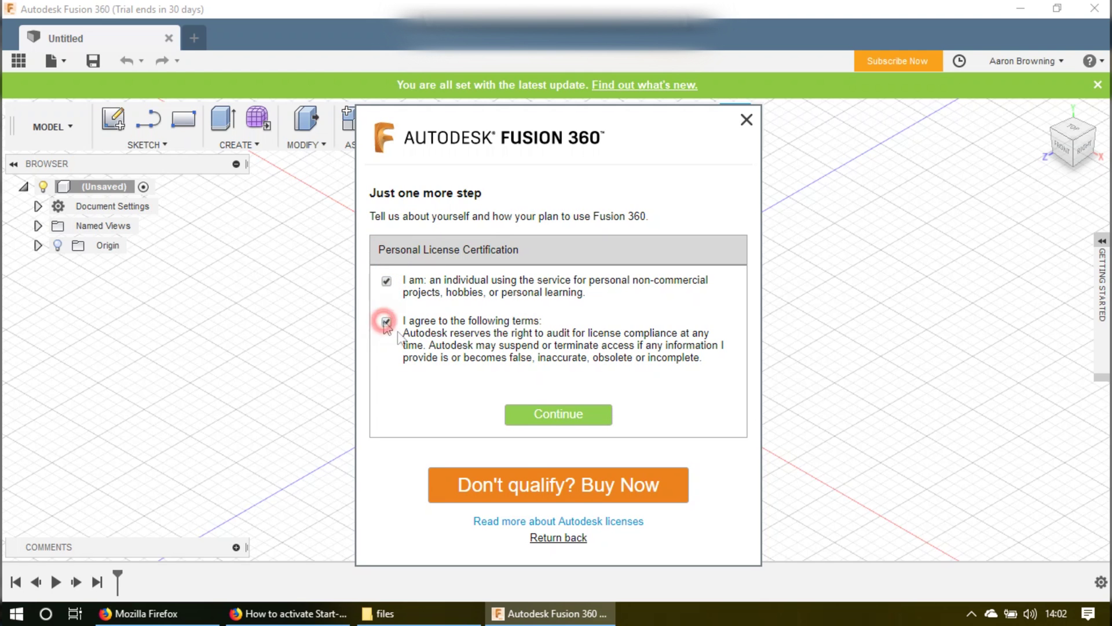
left_click(558, 414)
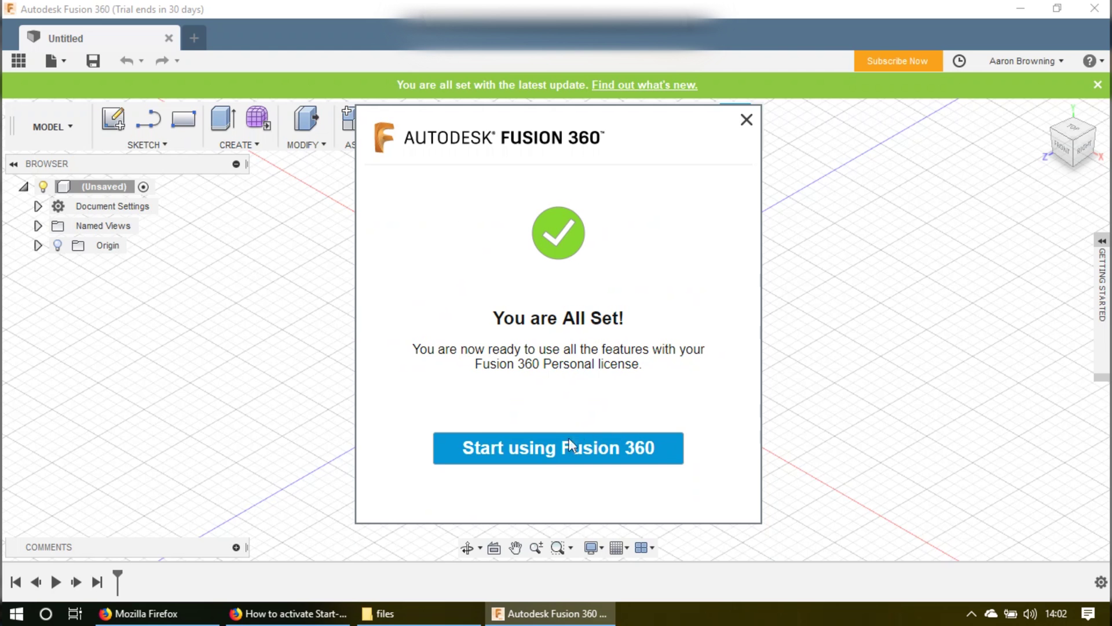
left_click(549, 454)
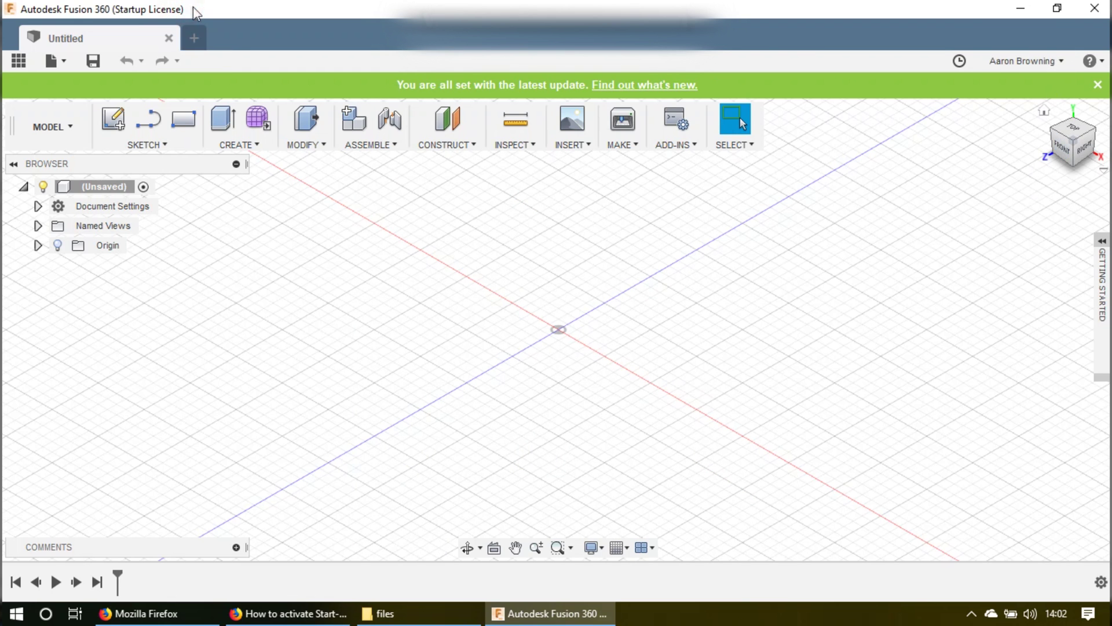
Step: Show Help > About, confirming the Fusion 360 Ultimate, Startup plan expiring June 23, 2019
left_click(1066, 63)
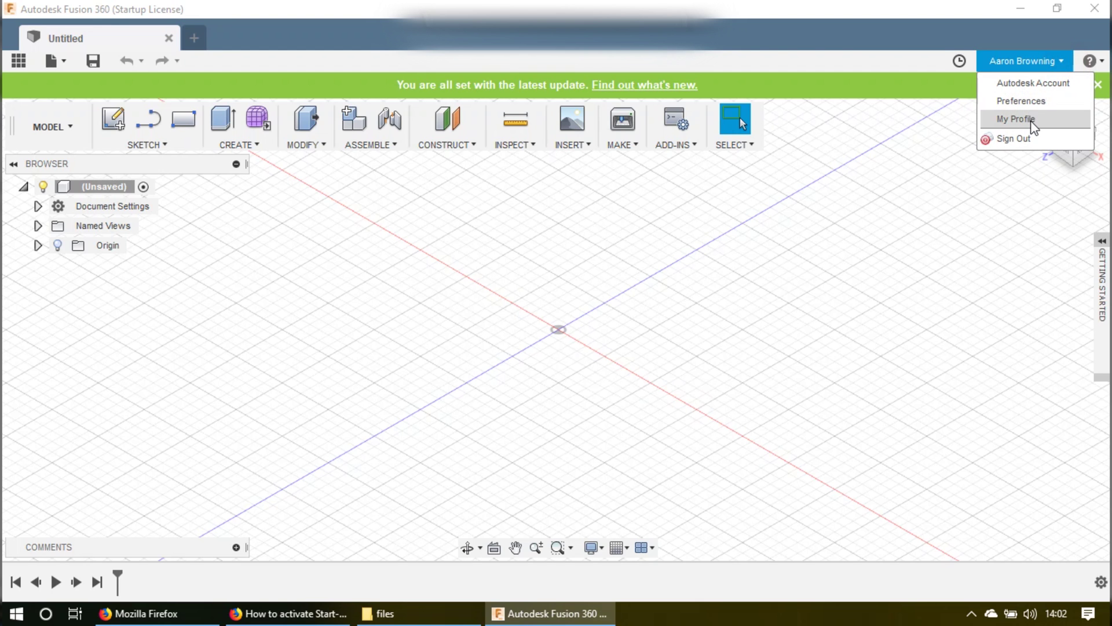
left_click(454, 54)
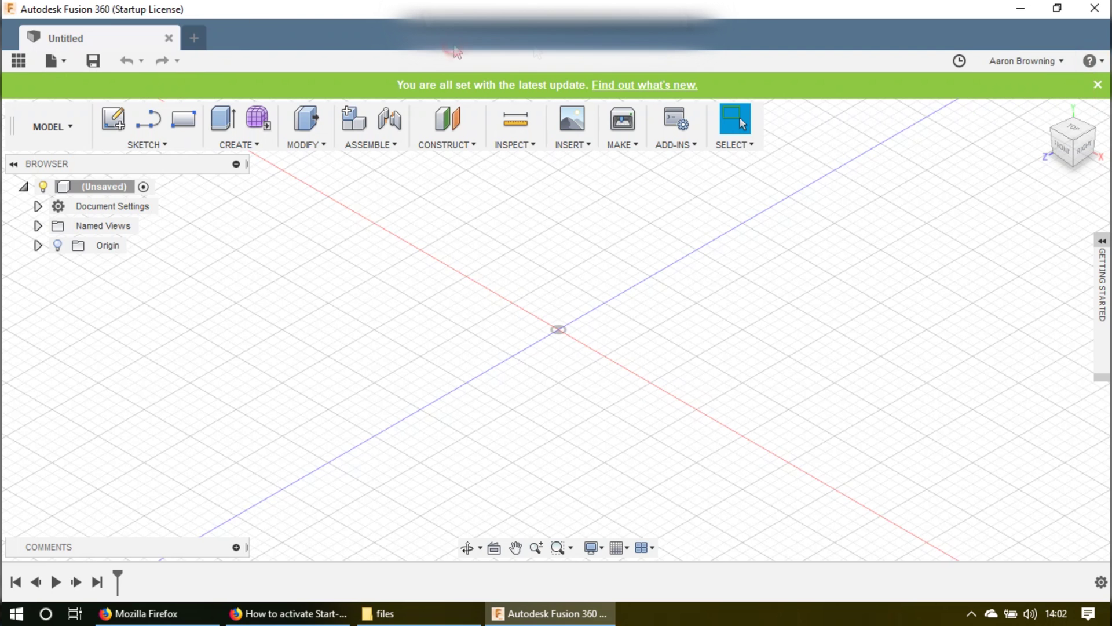
left_click(1100, 64)
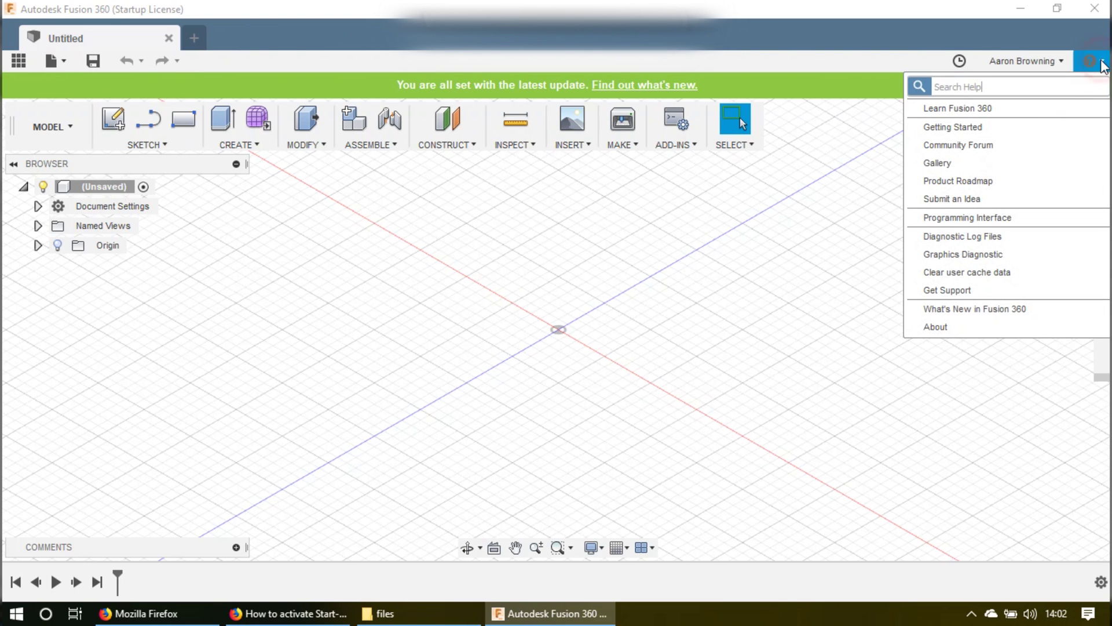
left_click(946, 327)
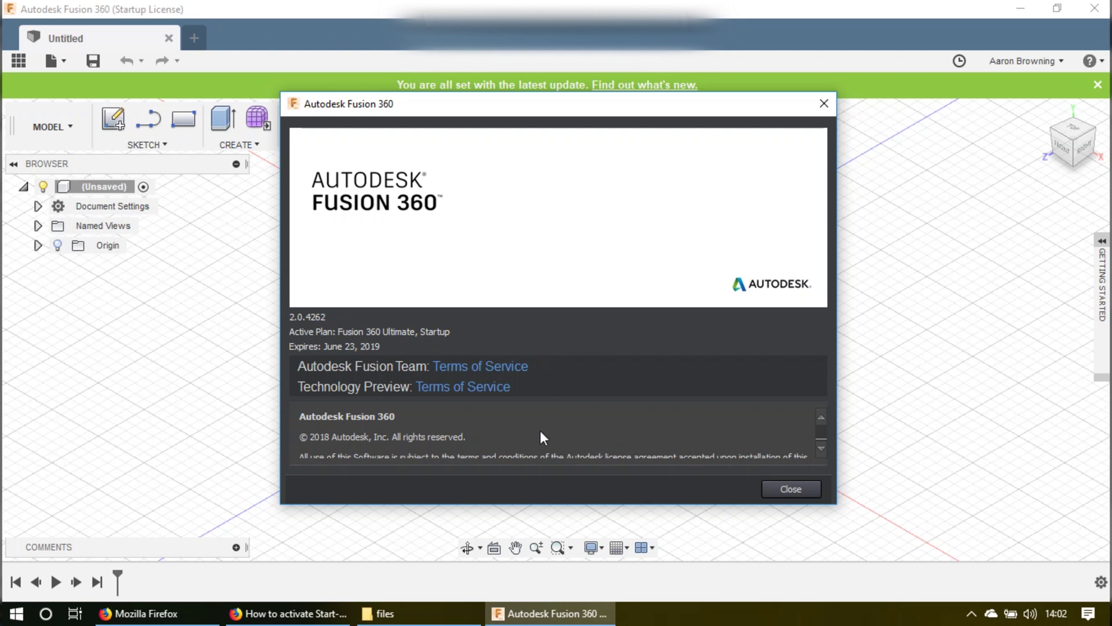
scroll(572, 444, "down", 5)
scroll(572, 445, "up", 5)
left_click(971, 612)
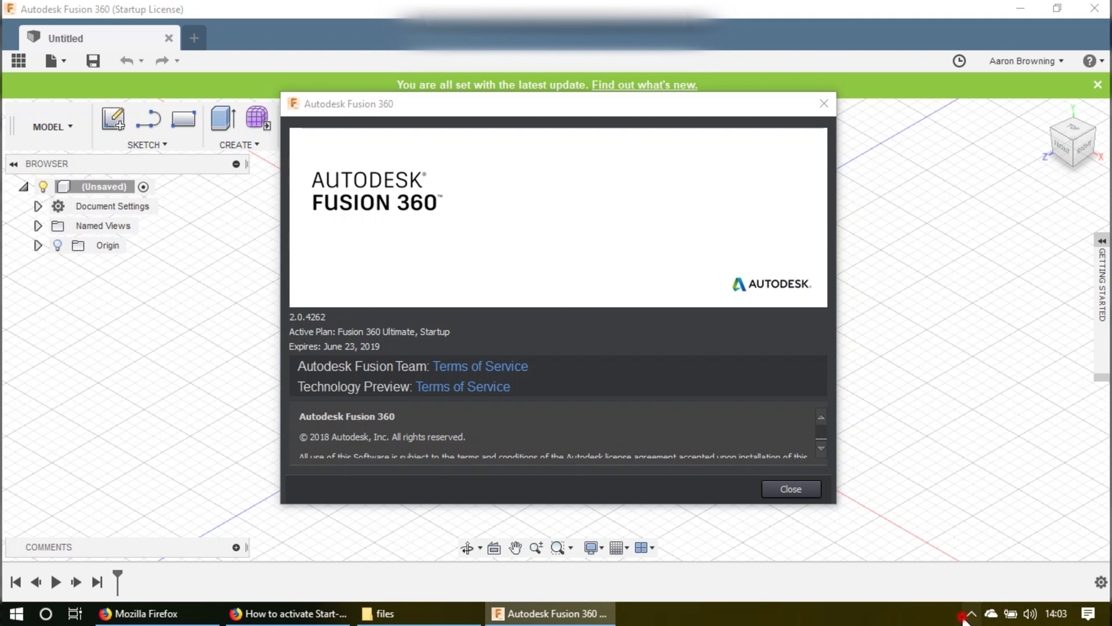
left_click(1066, 617)
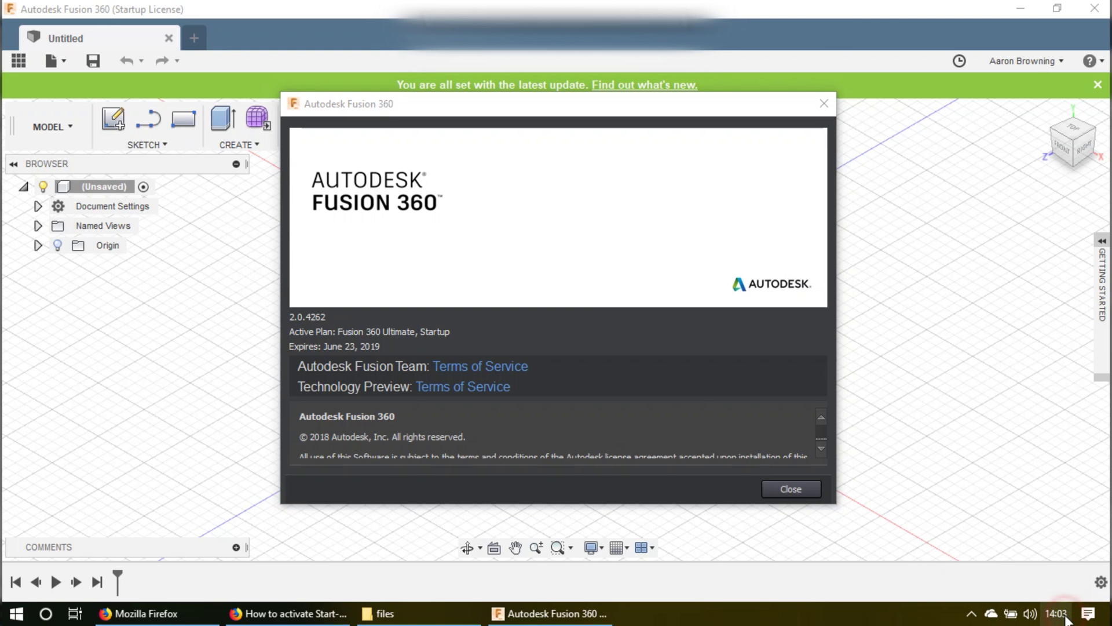